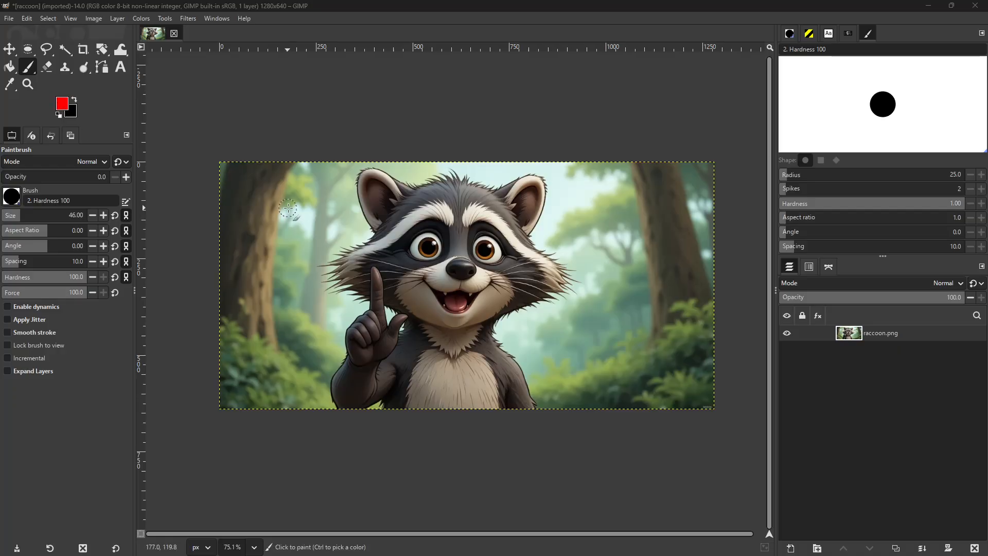
- Try painting on the image with the paintbrush and then erasing with the Eraser, both at 0 opacity
mouse_move(302, 199)
mouse_down()
mouse_move(268, 186)
mouse_move(281, 220)
mouse_up()
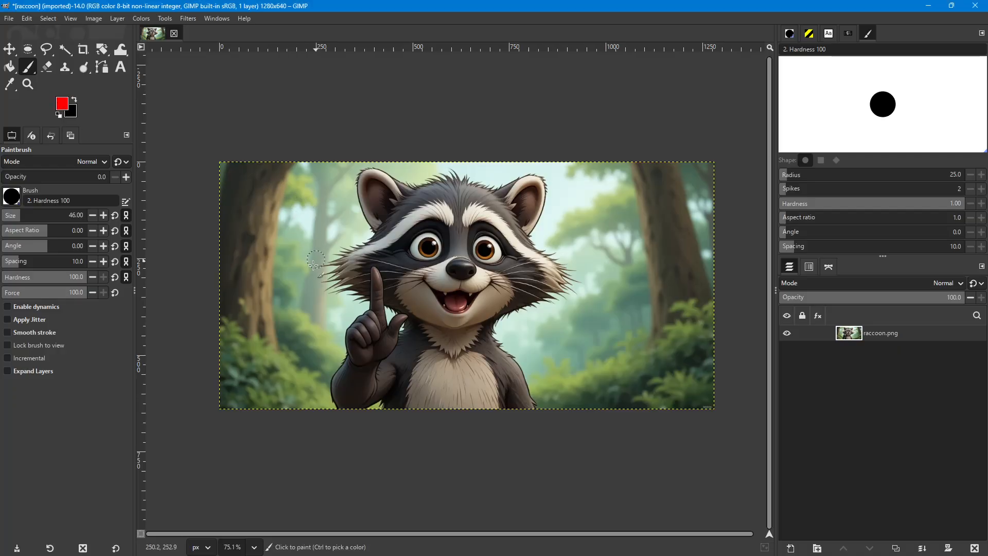
mouse_move(313, 265)
mouse_down()
mouse_move(276, 258)
mouse_move(272, 246)
mouse_up()
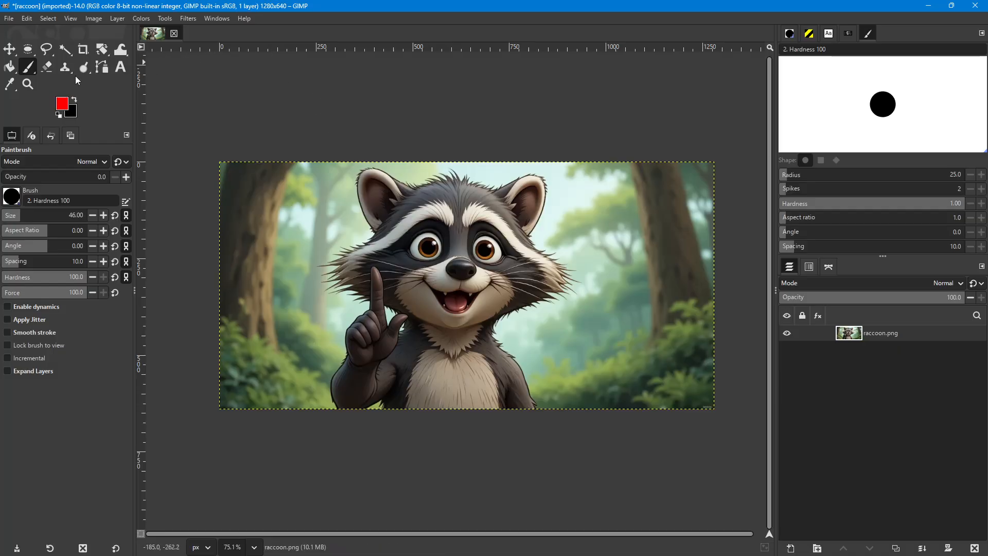
click(45, 68)
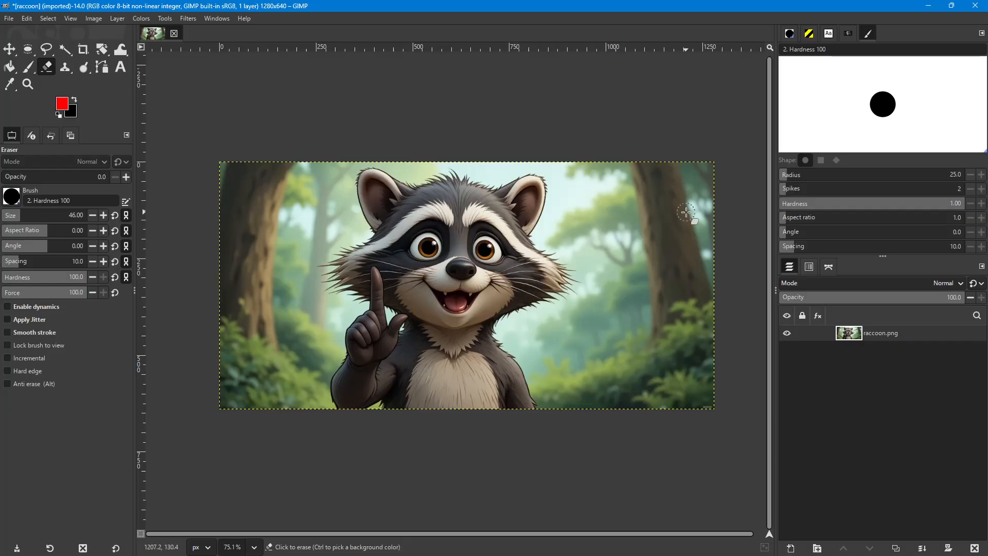
click(658, 252)
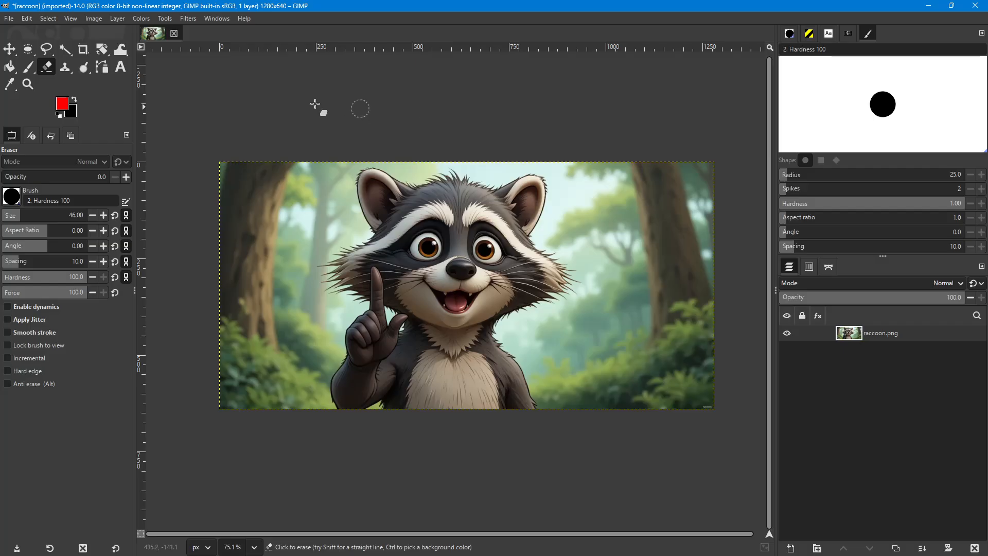
- Erase the image's top-right corner with the eraser at 100 opacity, then undo the erasure
click(14, 179)
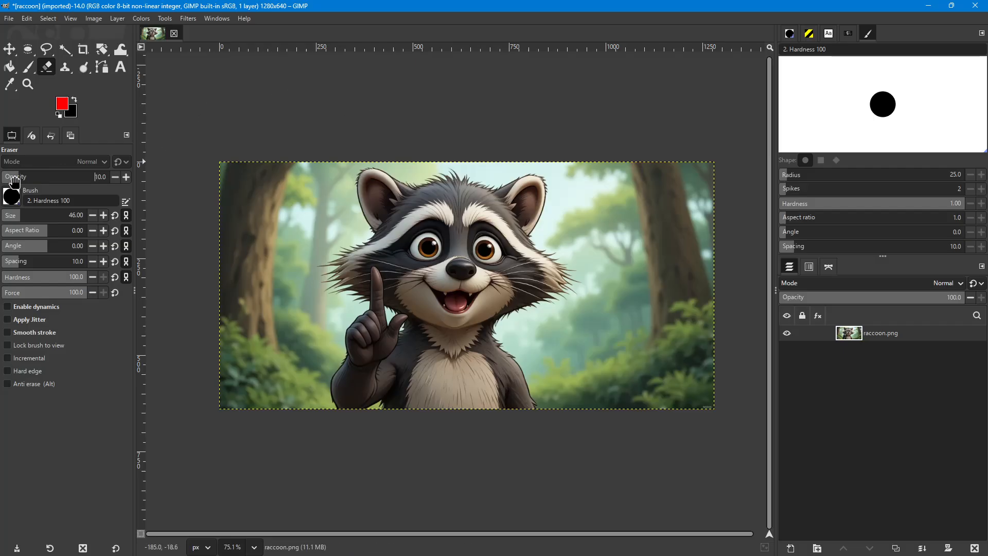
mouse_move(46, 172)
mouse_down()
mouse_move(31, 183)
mouse_move(124, 184)
mouse_up()
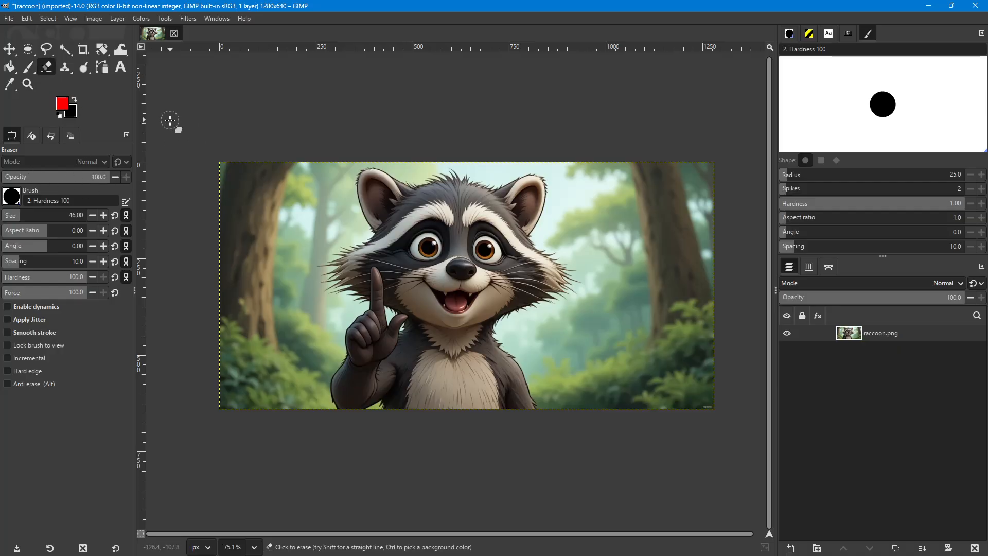
mouse_move(663, 162)
mouse_down()
mouse_move(708, 208)
mouse_move(666, 150)
mouse_move(700, 185)
mouse_move(689, 153)
mouse_up()
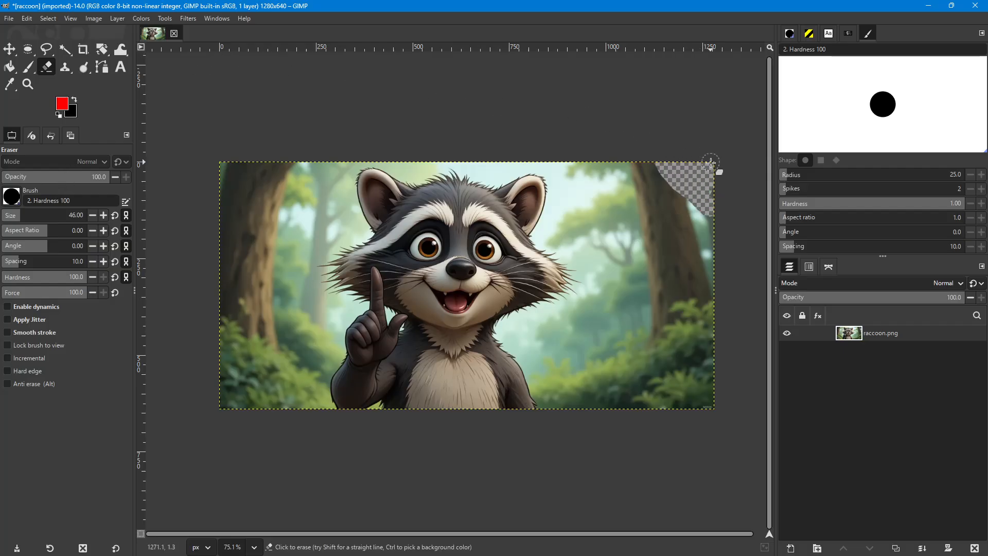
key(ctrl+z)
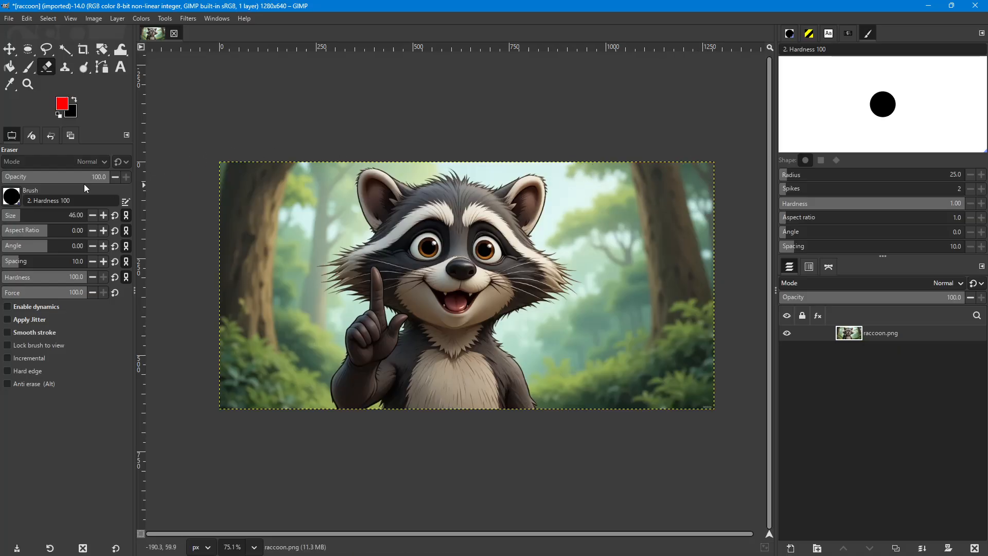
- Set the eraser opacity to 25 and erase a curved stroke and a strip along the image's top-right area
drag(68, 178, 39, 176)
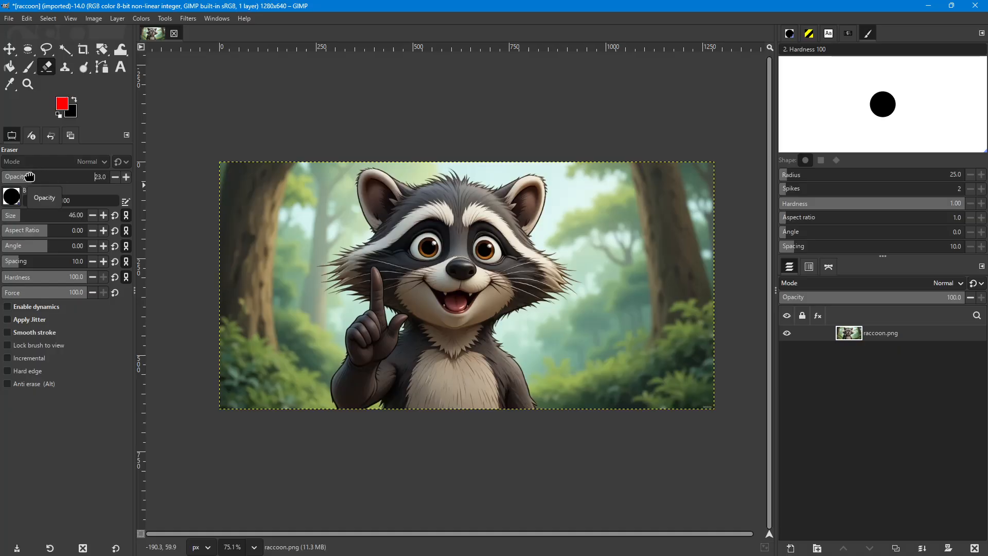
scroll(30, 176, up, 1)
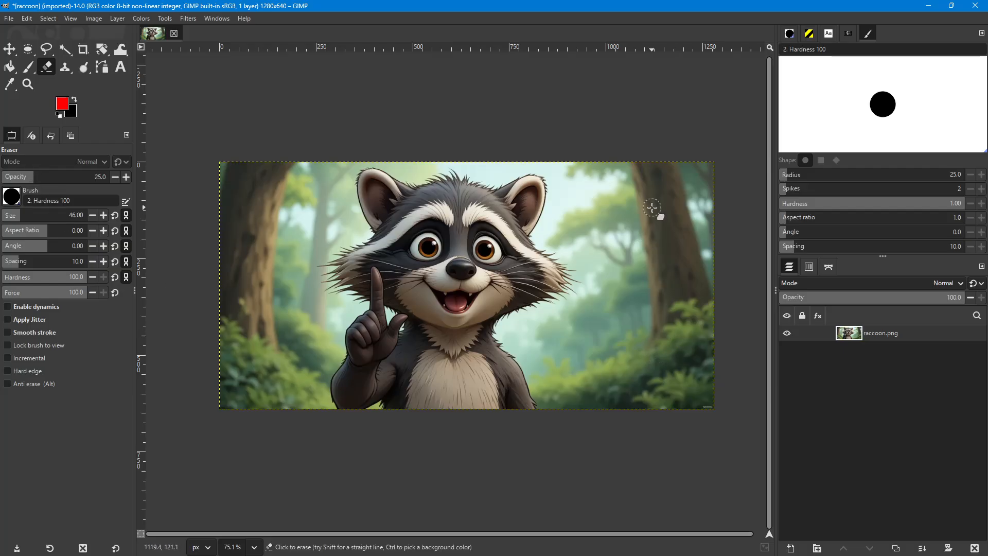
mouse_move(653, 205)
mouse_down()
mouse_move(632, 232)
mouse_move(669, 286)
mouse_move(637, 299)
mouse_move(675, 288)
mouse_up()
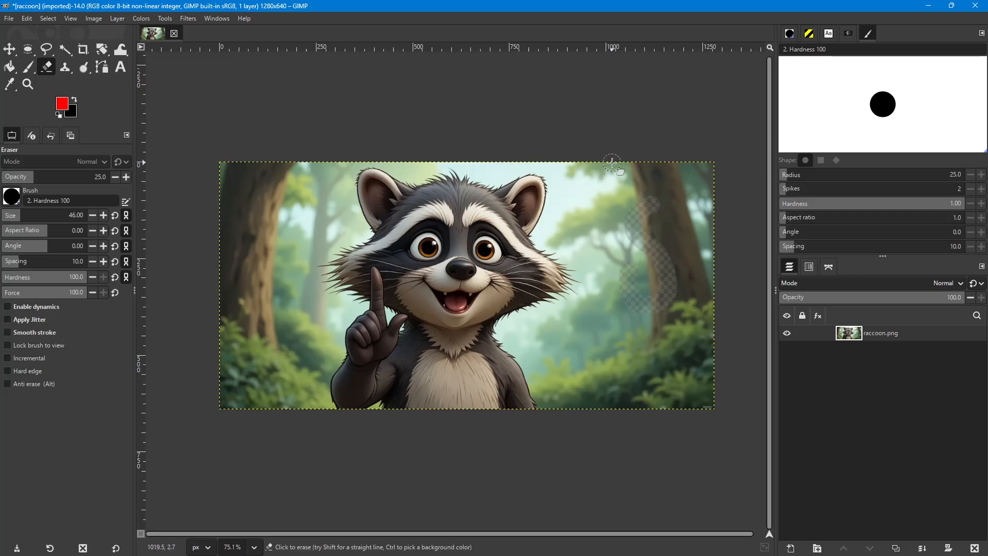
drag(631, 171, 718, 172)
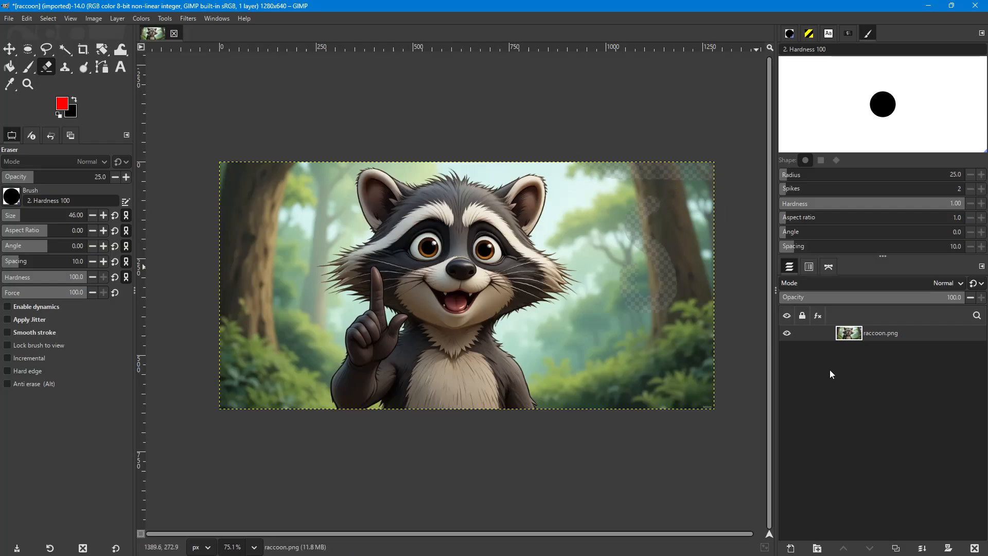
- Add a new layer filled with white and move it below the raccoon layer
click(791, 548)
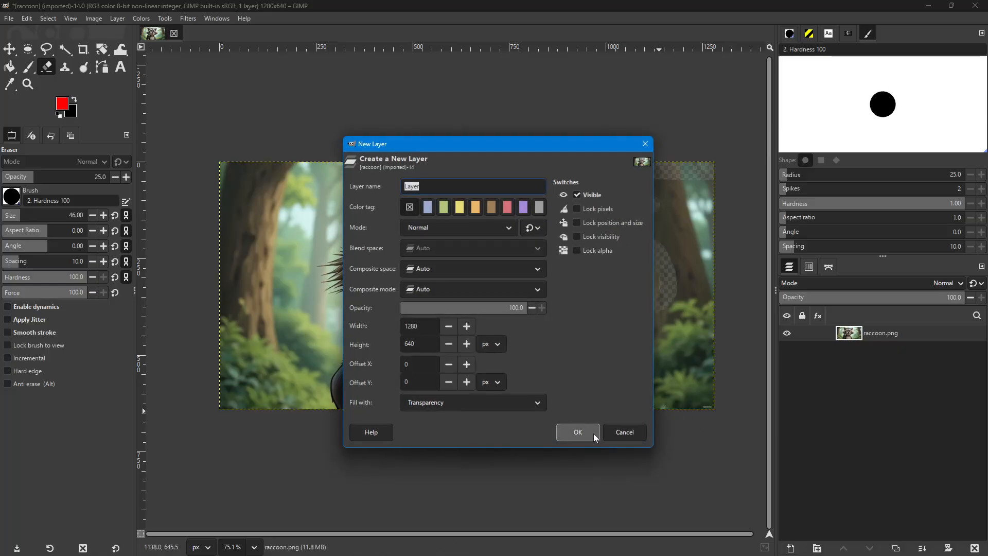
click(533, 402)
click(533, 401)
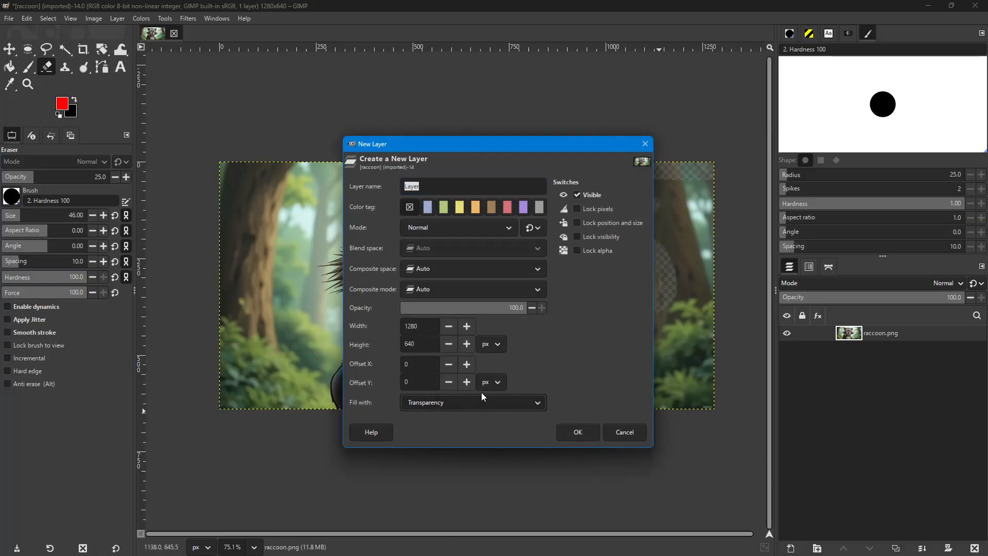
click(533, 405)
click(434, 387)
click(576, 431)
drag(870, 329, 868, 362)
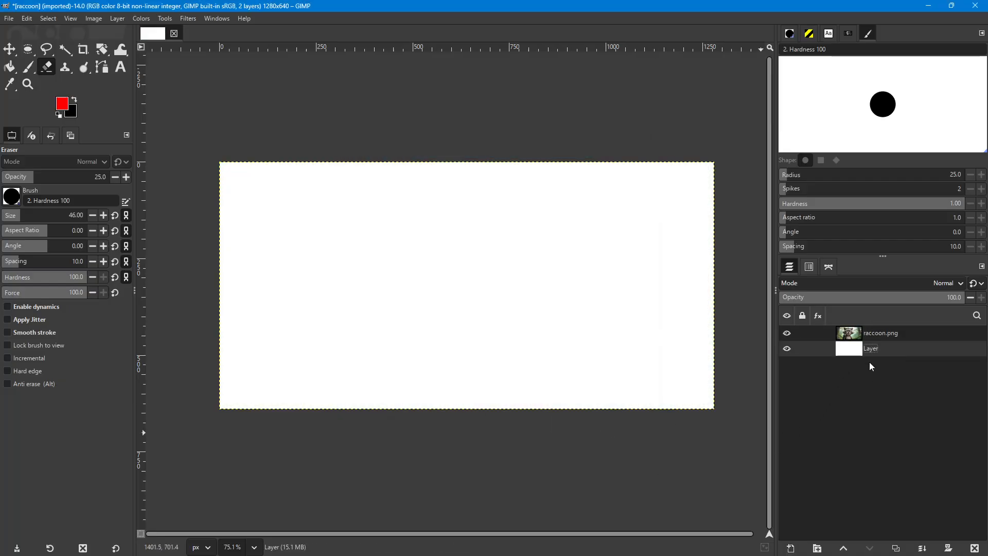
scroll(692, 188, up, 2)
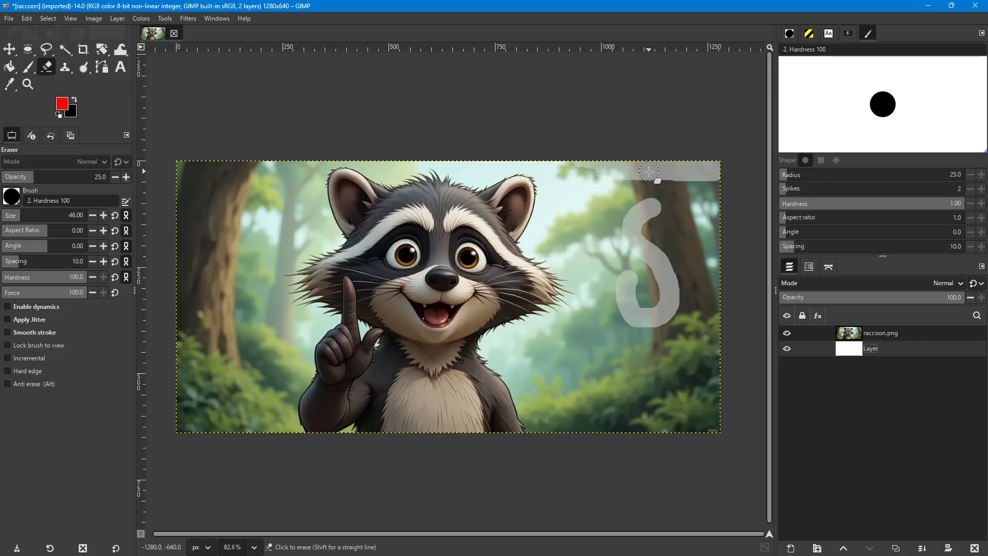
scroll(704, 193, up, 2)
scroll(640, 187, up, 3)
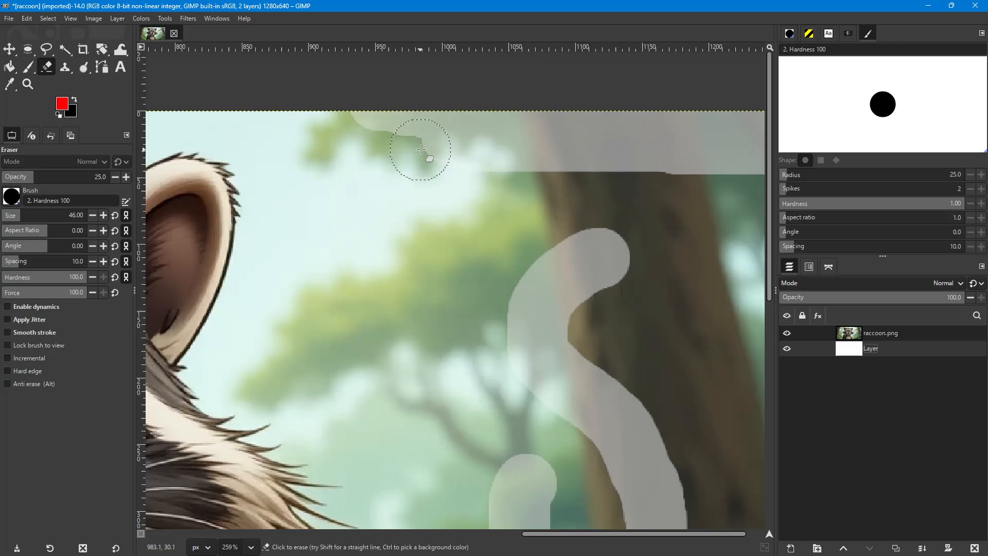
scroll(490, 183, down, 10)
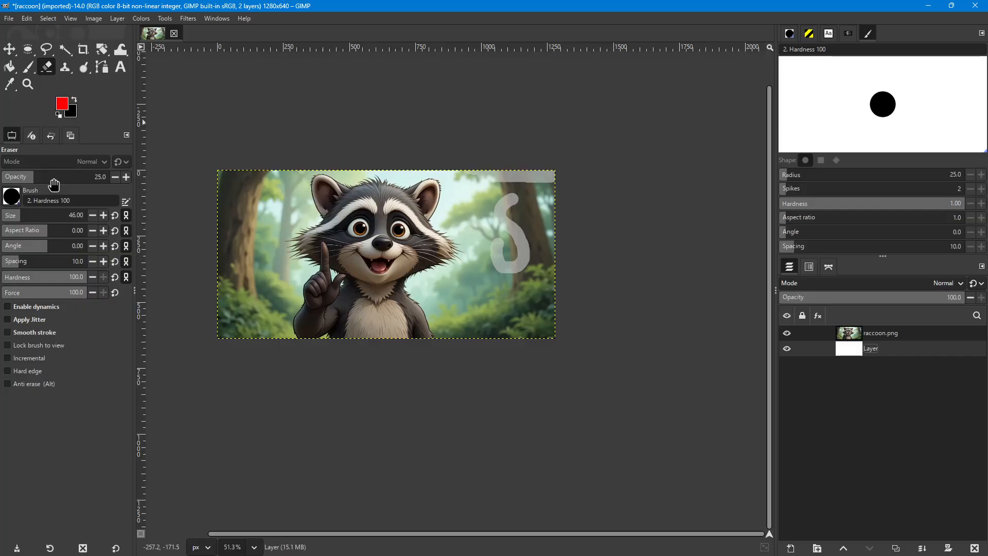
- Restore the eraser opacity to 100 and set the paintbrush opacity to 30
drag(32, 178, 168, 182)
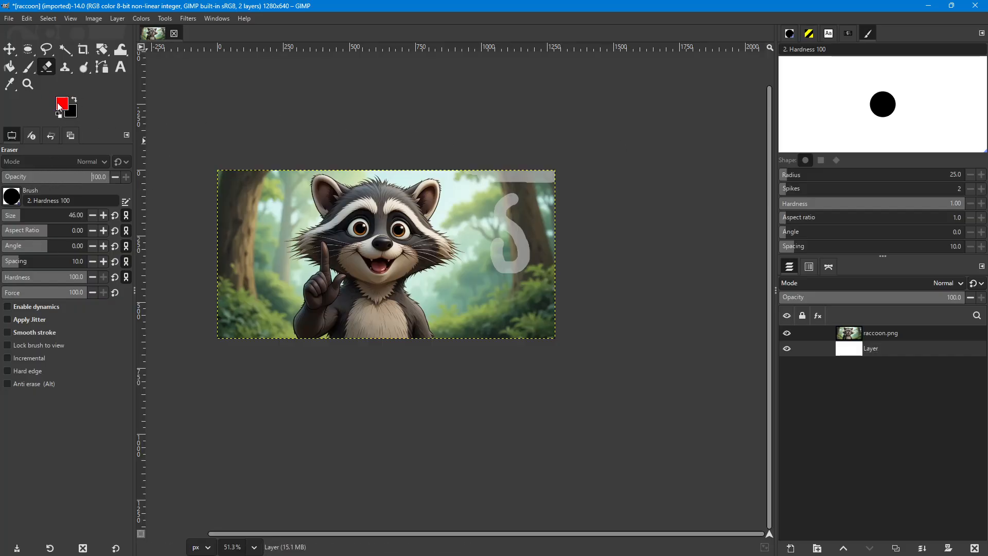
click(28, 67)
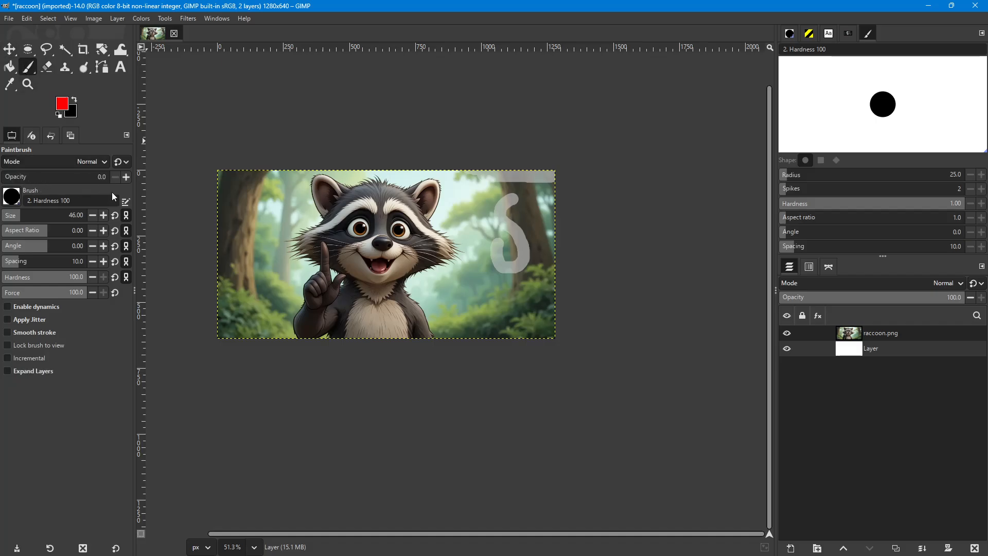
click(14, 177)
drag(17, 177, 20, 177)
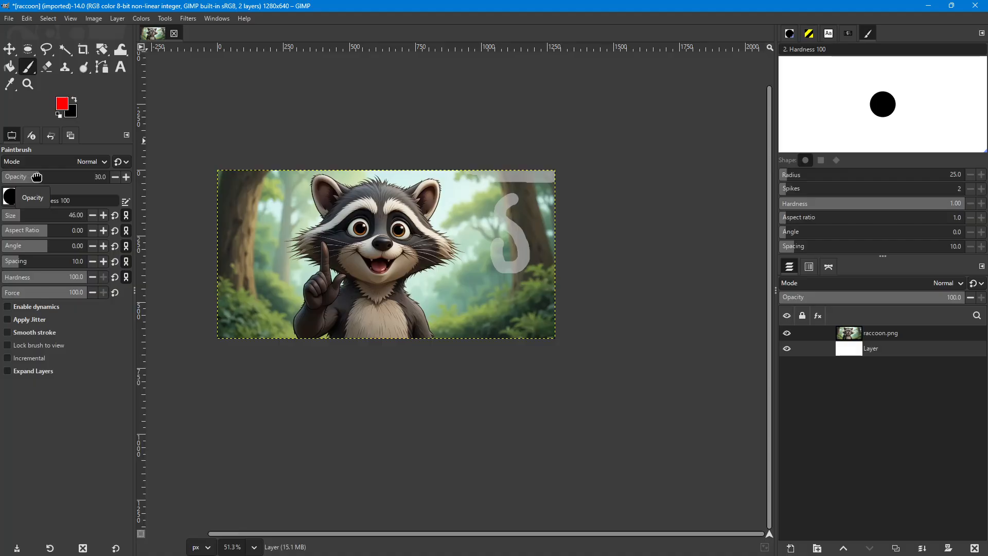
drag(36, 177, 37, 177)
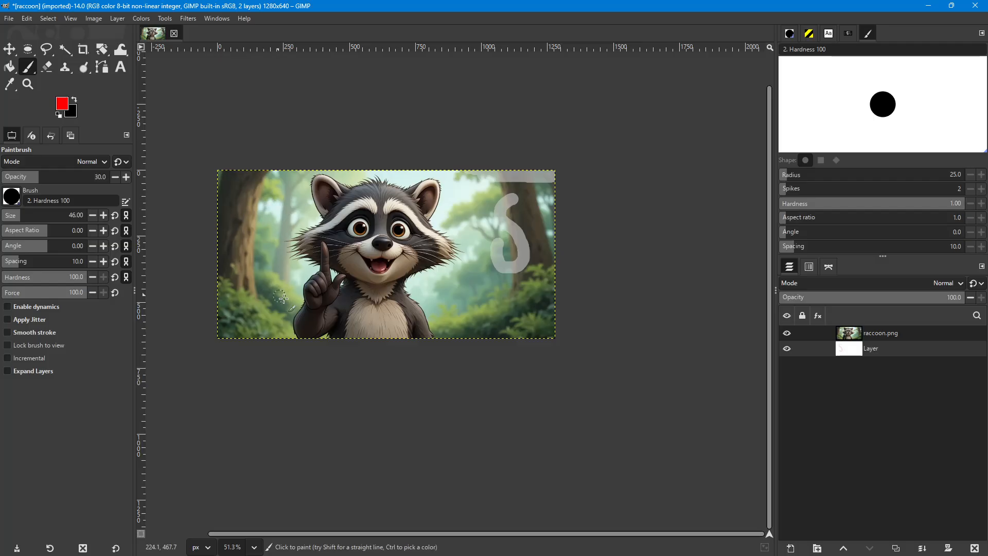
- Paint a red S-shaped stroke over the left tree on the raccoon layer
click(893, 336)
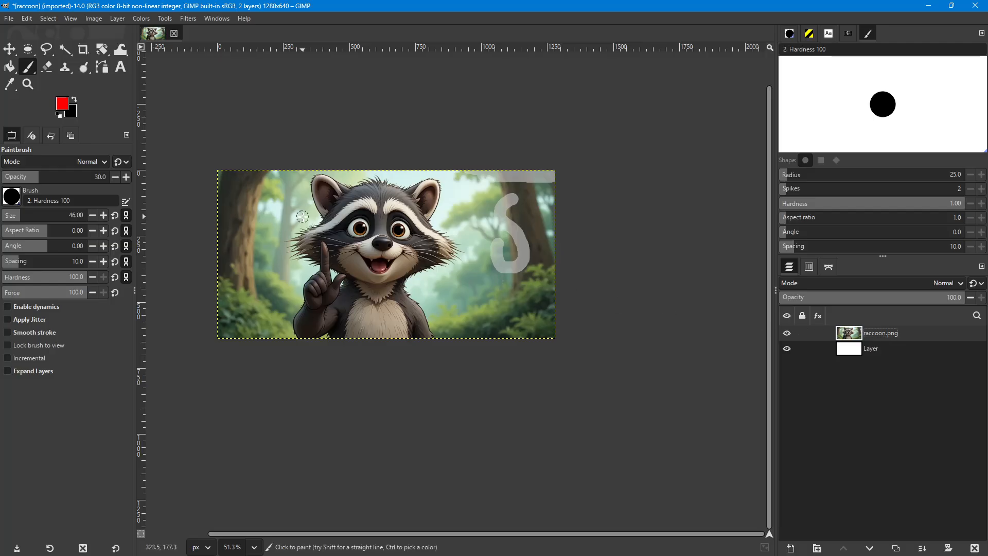
mouse_move(268, 195)
mouse_down()
mouse_move(241, 205)
mouse_move(270, 230)
mouse_move(280, 266)
mouse_move(262, 270)
mouse_move(235, 235)
mouse_up()
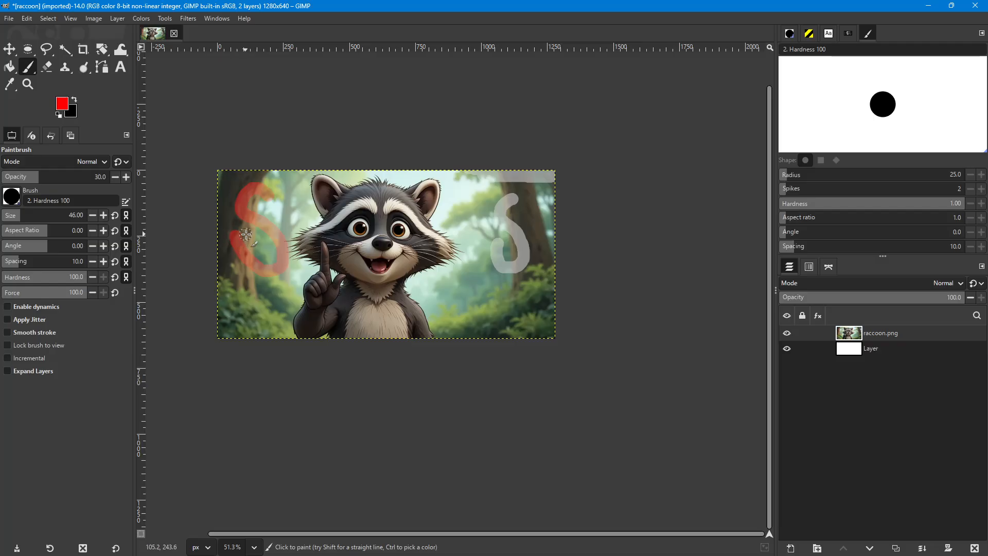
scroll(246, 234, up, 5)
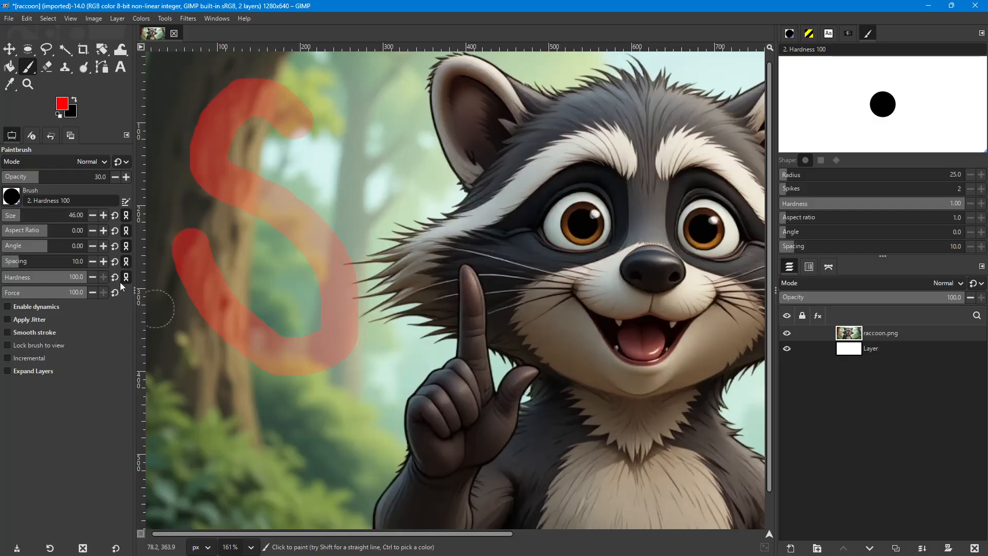
scroll(396, 216, down, 3)
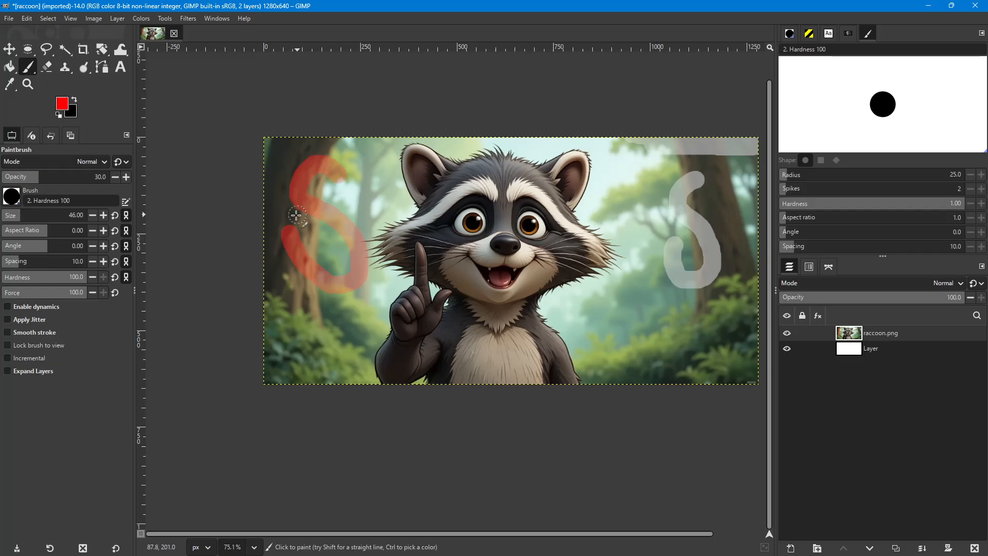
- Undo the red stroke, the white layer and the eraser strokes
key(ctrl+z)
key(ctrl+z)
key(ctrl+z)
key(ctrl+z)
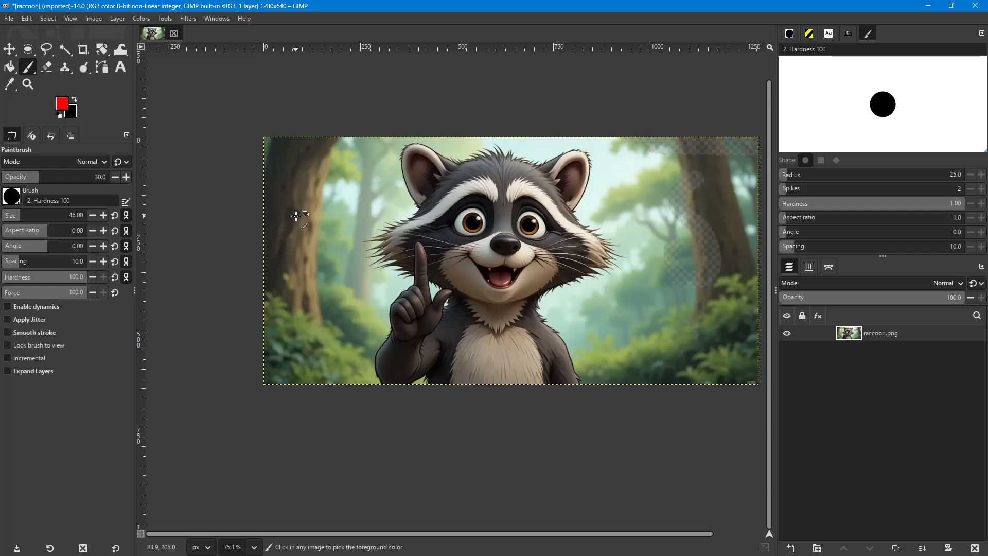
key(ctrl+z)
key(ctrl+z)
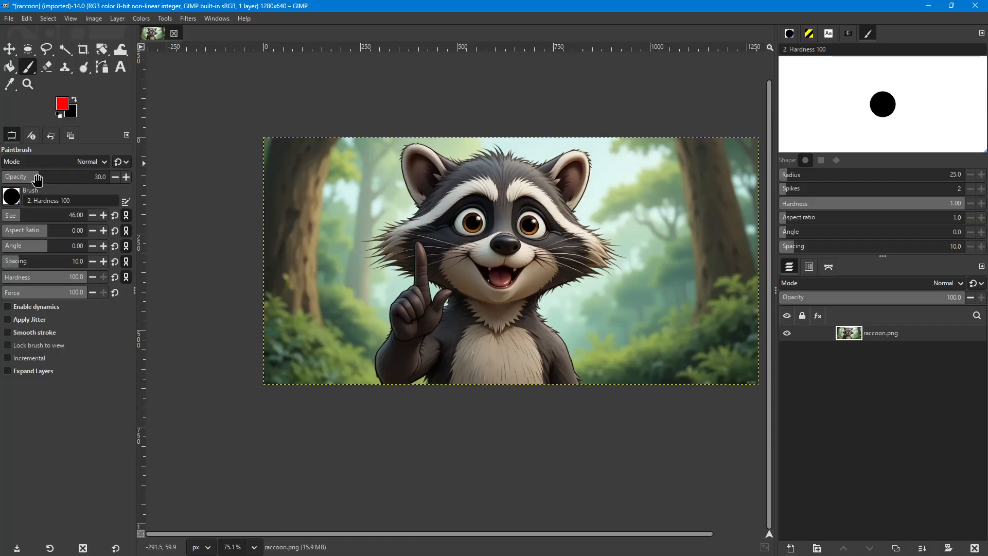
- Set the paintbrush opacity back to 100 and switch to the Eraser tool
drag(39, 178, 196, 179)
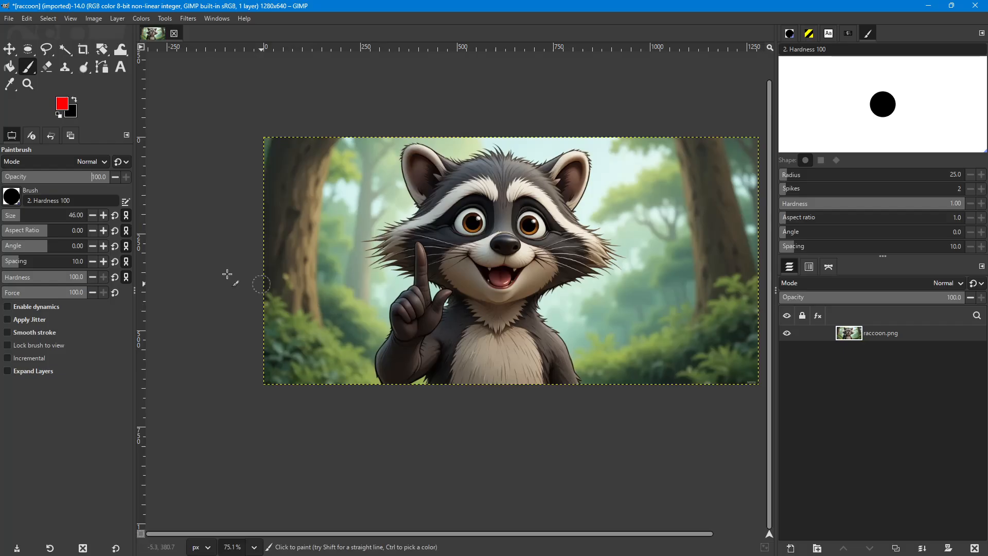
click(48, 67)
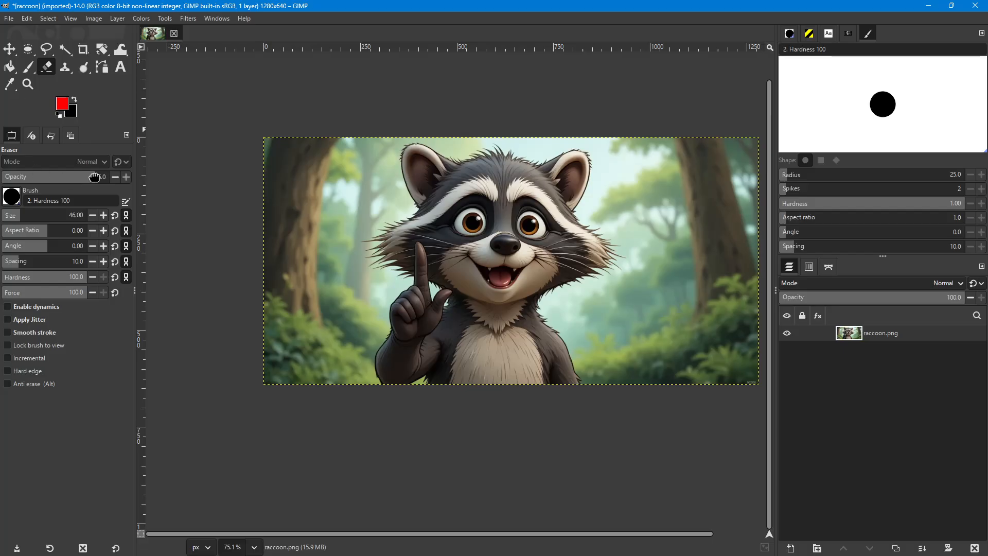